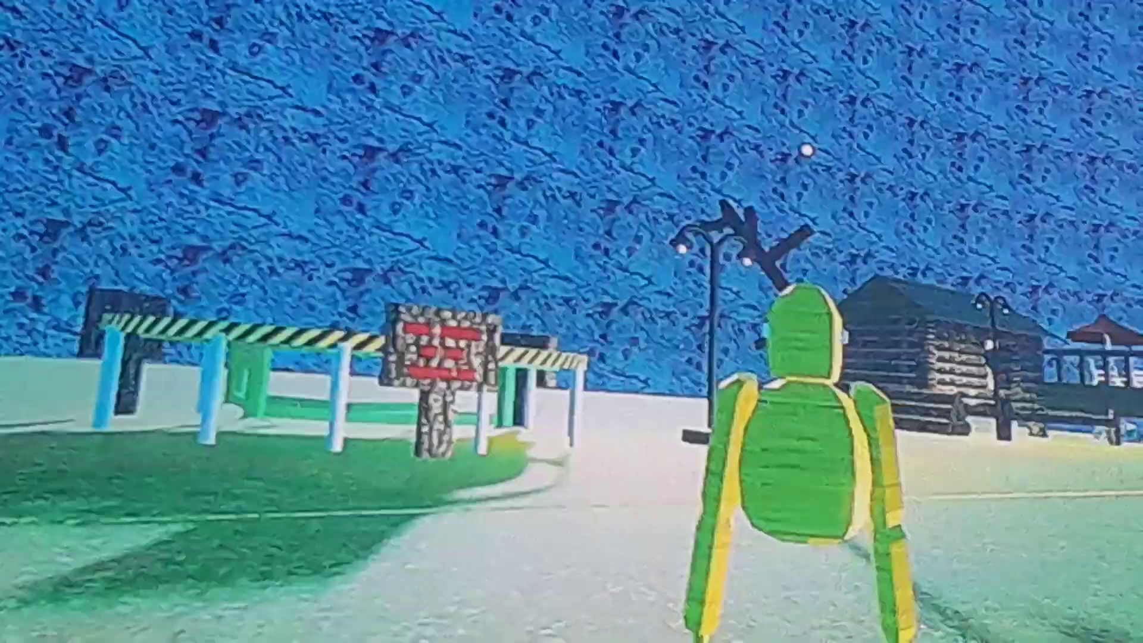
key(w)
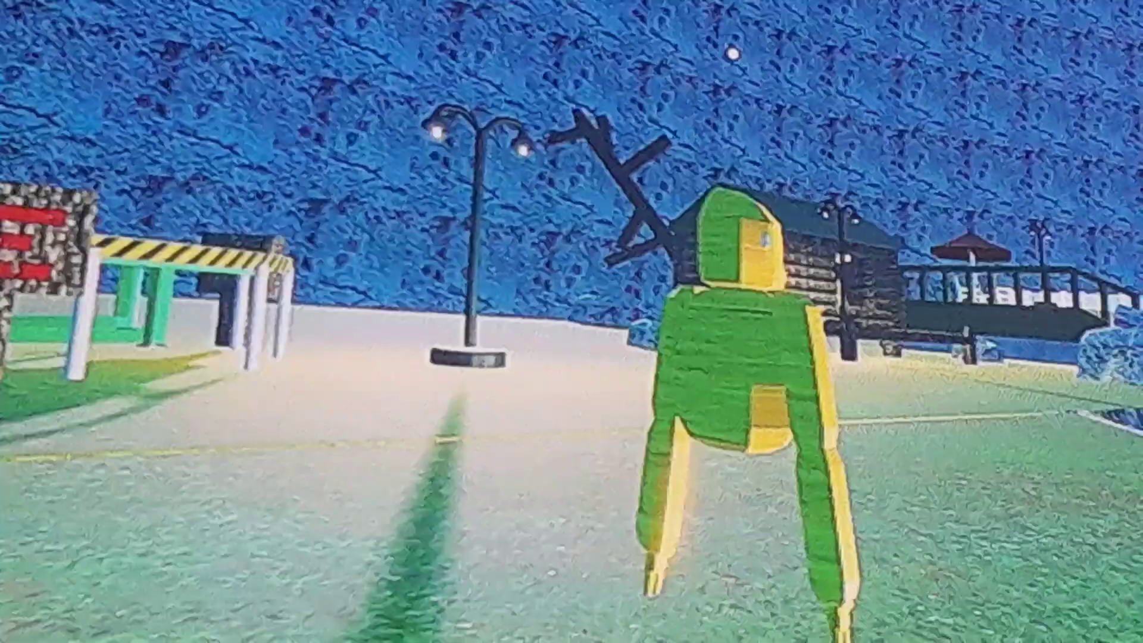
key(w)
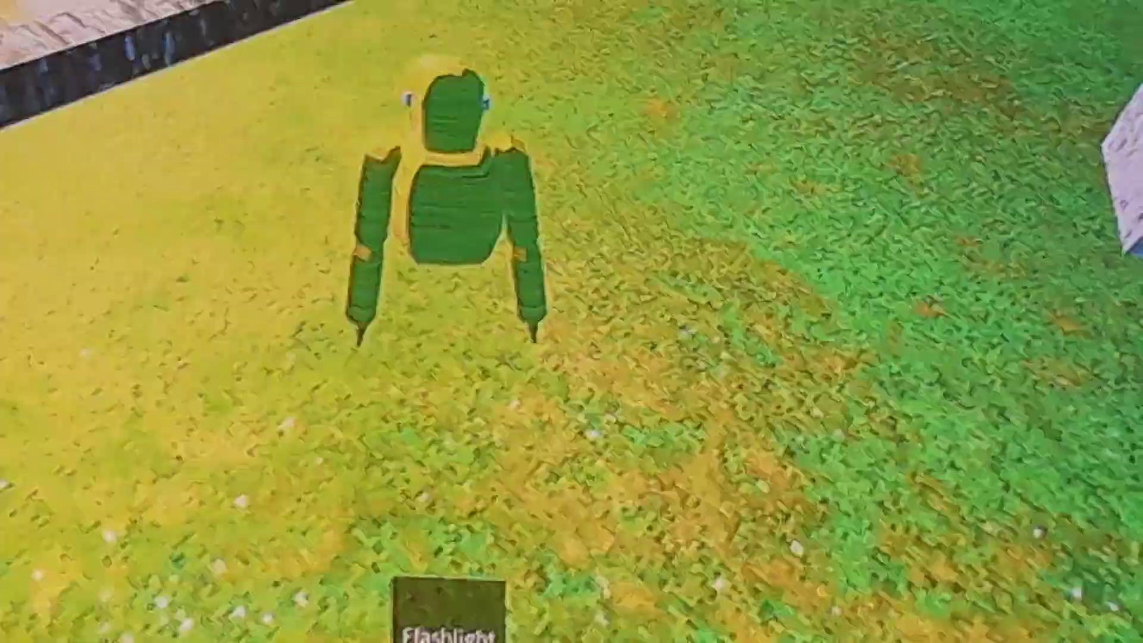
key(w)
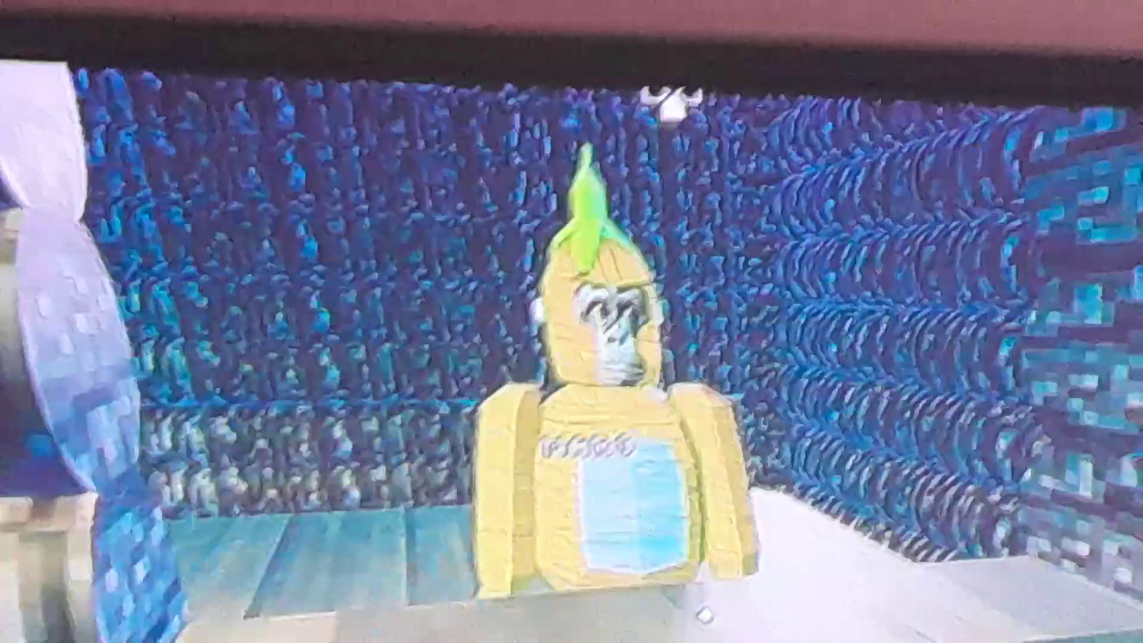